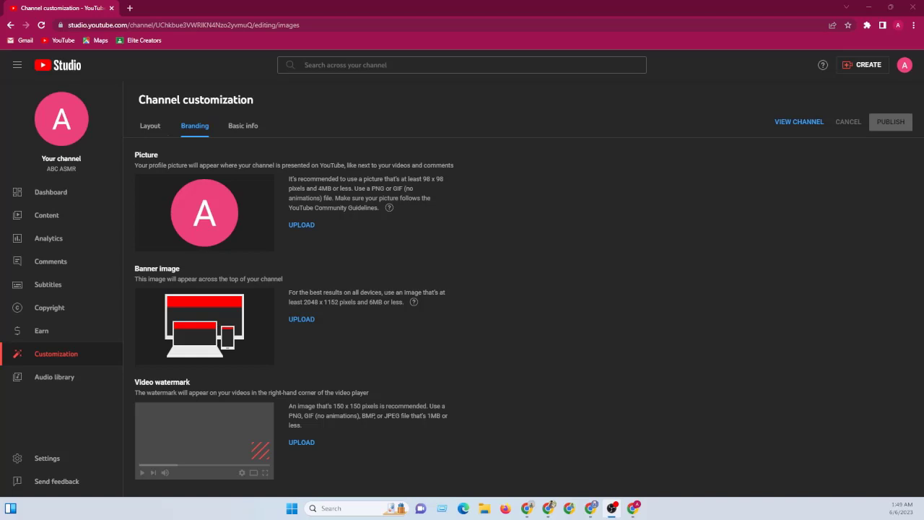
Step: Switch to the browser window with the Canva home page
left_click(549, 508)
key("alt+Tab")
key("alt+Tab")
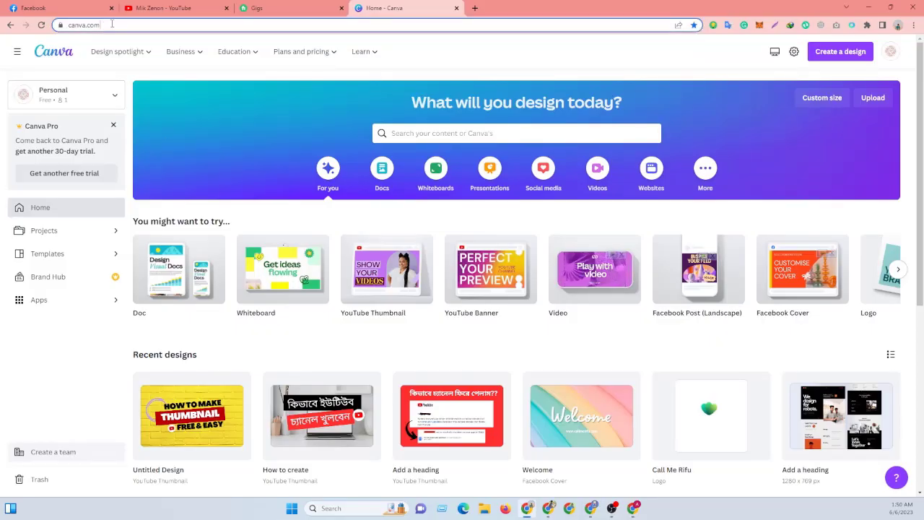
left_click_drag(112, 24, 65, 27)
left_click(63, 66)
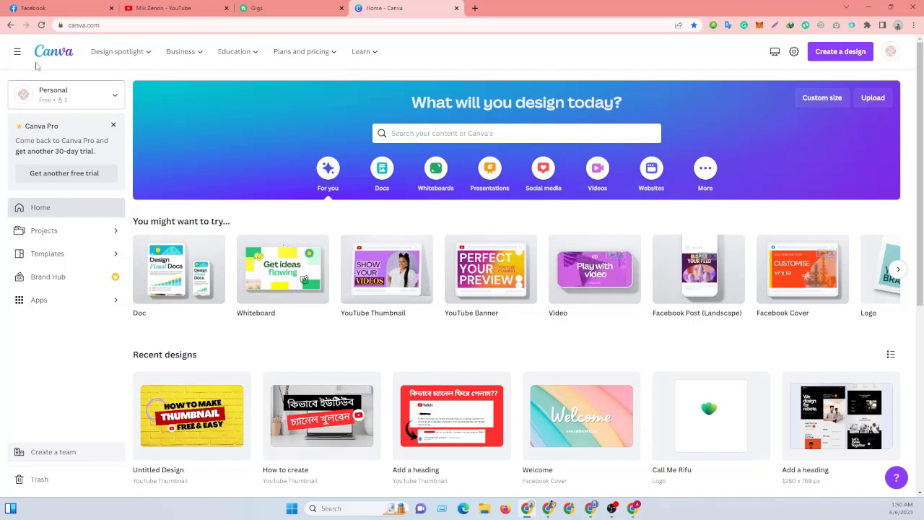
mouse_move(111, 49)
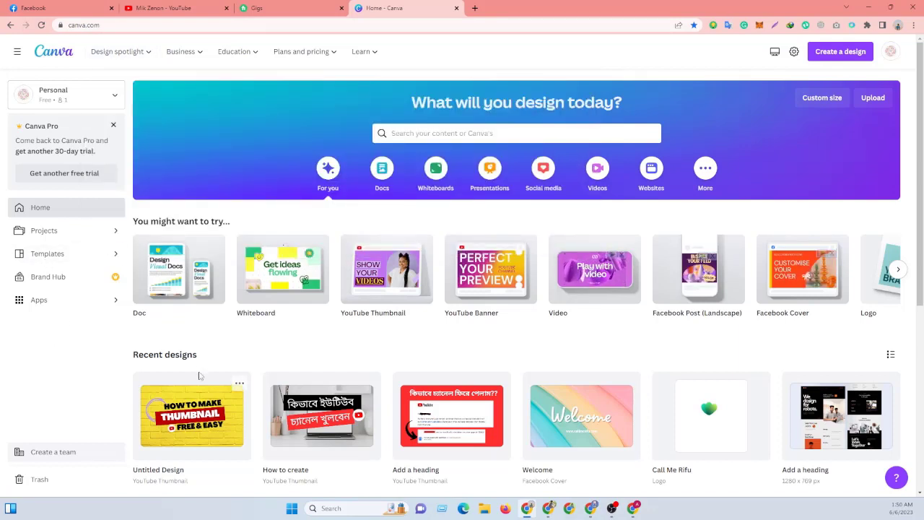
Step: Create a new blank design using the Logo format
left_click(843, 56)
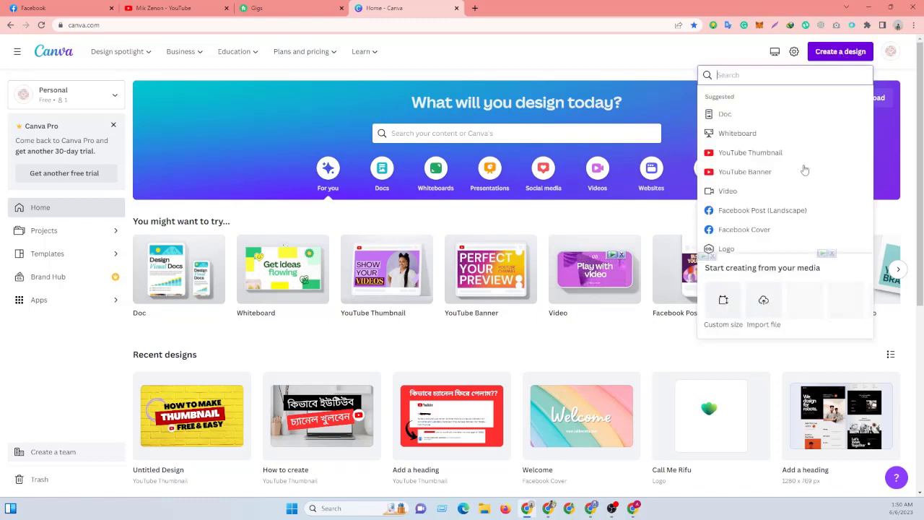
scroll(751, 177, "down", 2)
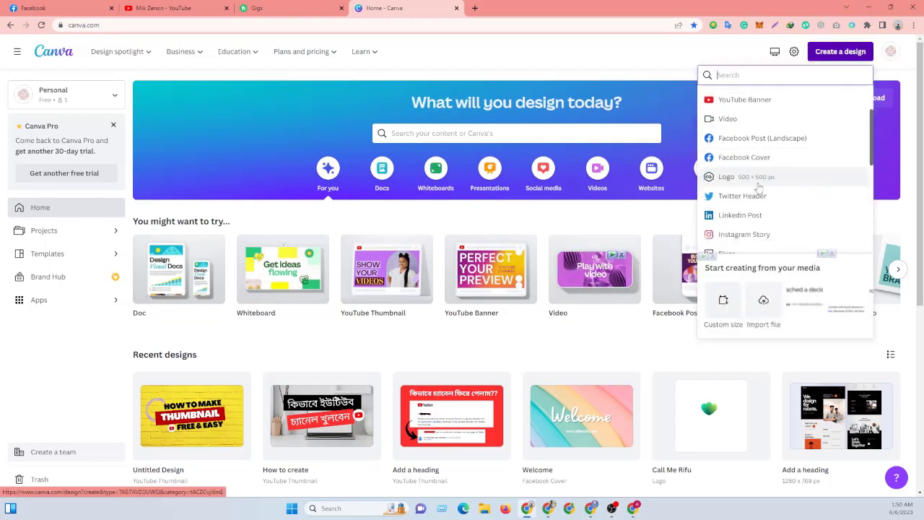
scroll(794, 144, "up", 1)
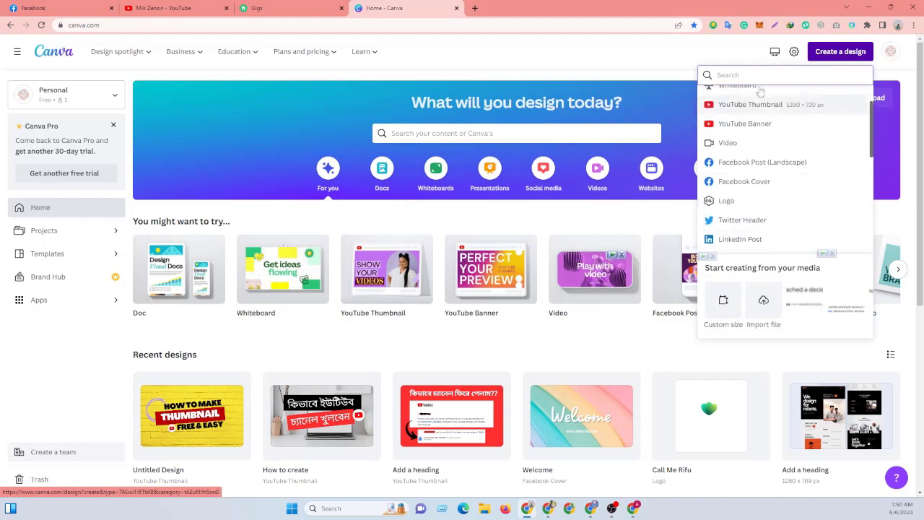
left_click(763, 202)
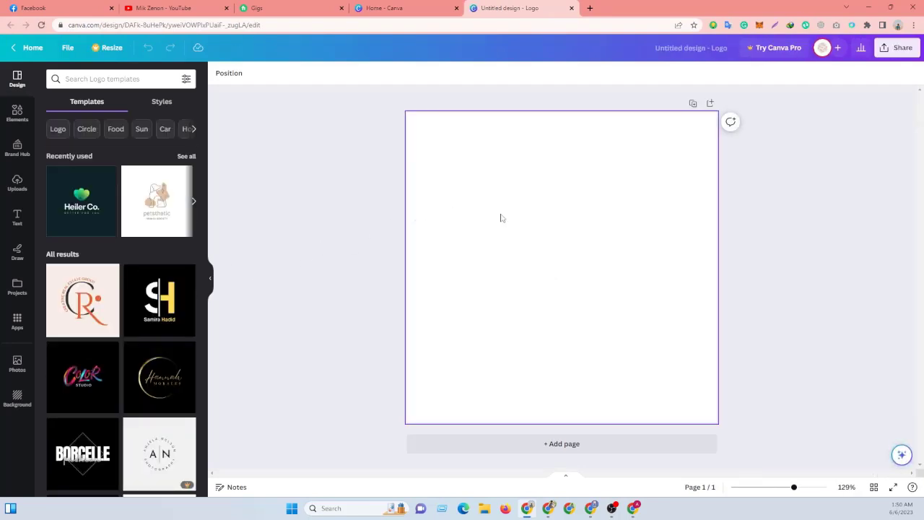
Step: Browse the logo templates and apply the orange and black hummingbird tech logo to the blank page
left_click(491, 269)
left_click(318, 263)
scroll(134, 241, "down", 7)
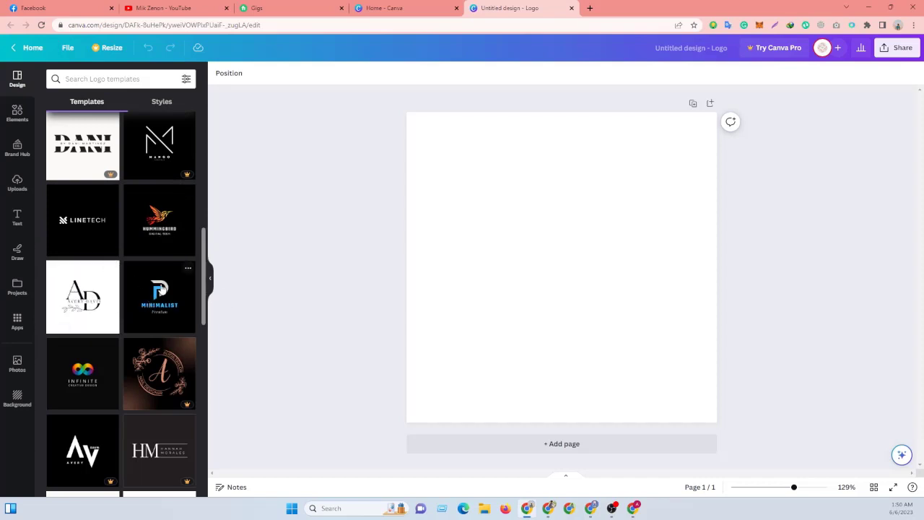
scroll(110, 271, "up", 1)
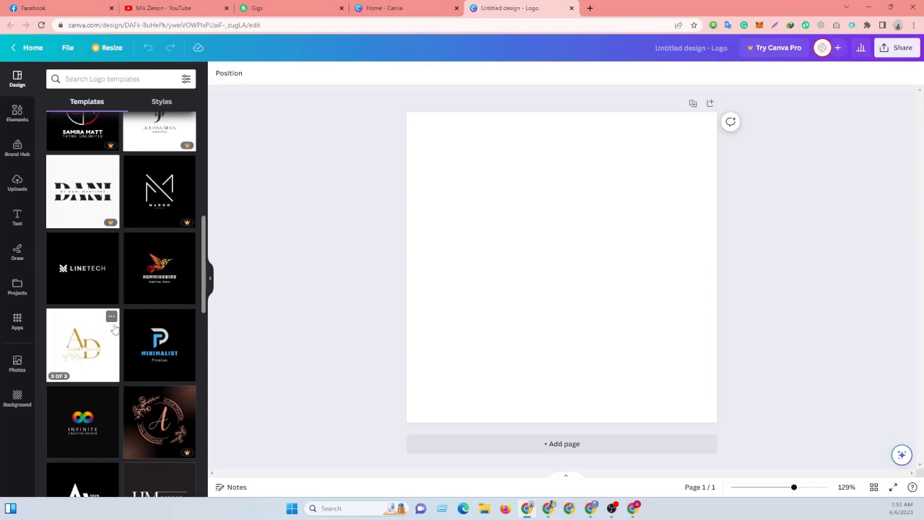
left_click(146, 273)
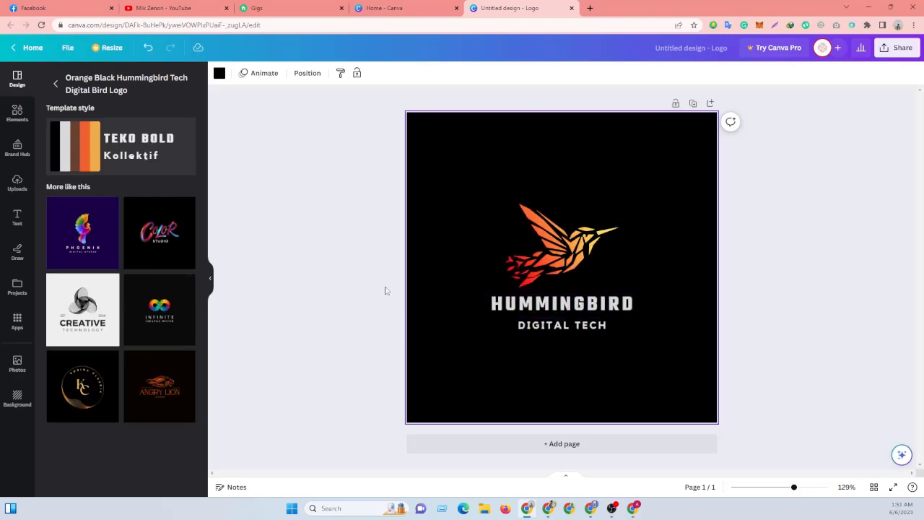
left_click(345, 269)
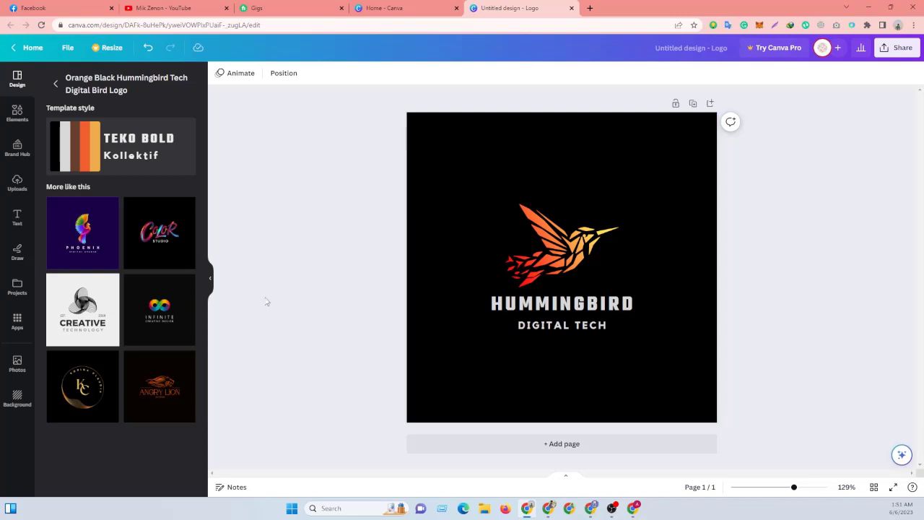
Step: Change the logo's background color to white and nudge the bird graphic slightly to the right
left_click(470, 247)
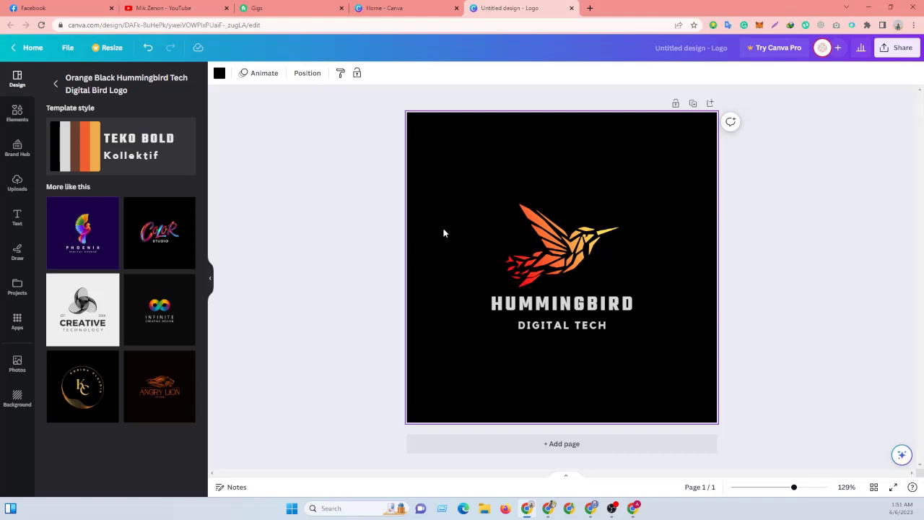
left_click(219, 74)
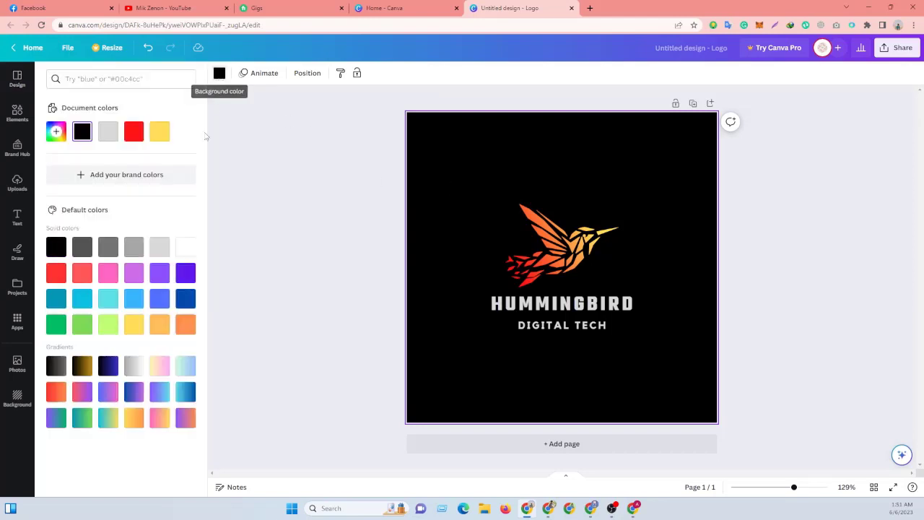
left_click(186, 248)
left_click(292, 246)
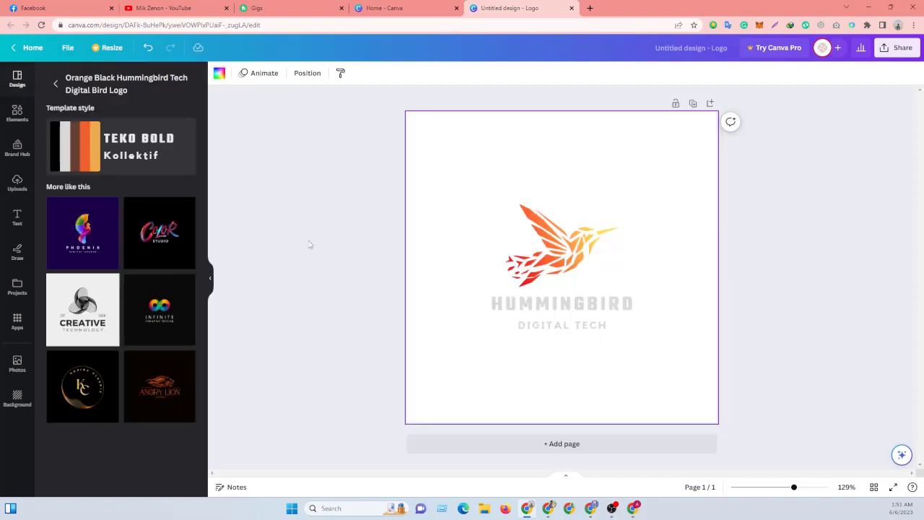
left_click(603, 246)
mouse_move(551, 247)
left_mouse_down()
mouse_move(568, 210)
mouse_move(560, 245)
left_mouse_up()
Step: Recolor both text lines, HUMMINGBIRD and DIGITAL TECH, in solid black
left_click(537, 311)
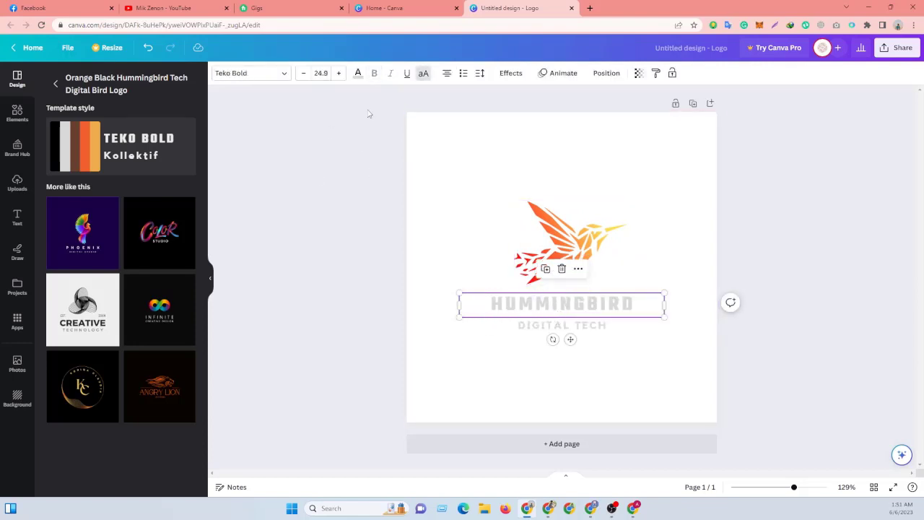
left_click(357, 74)
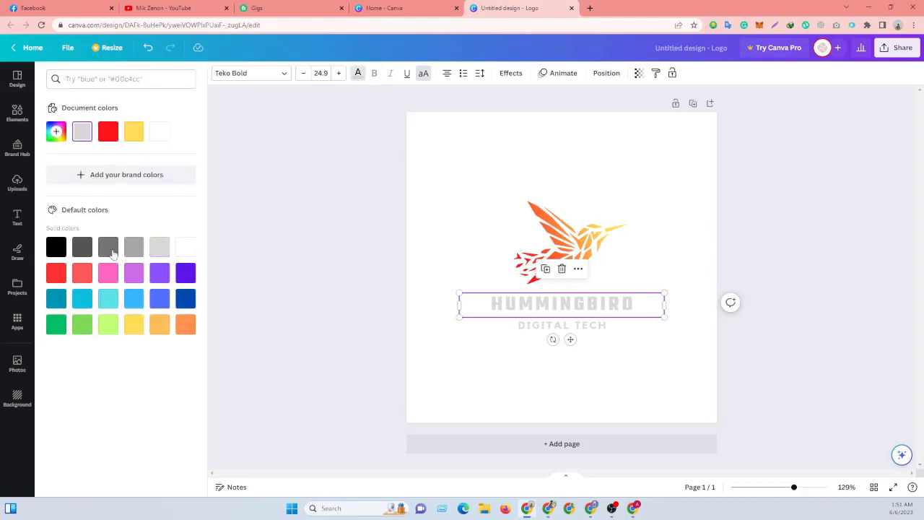
left_click(57, 247)
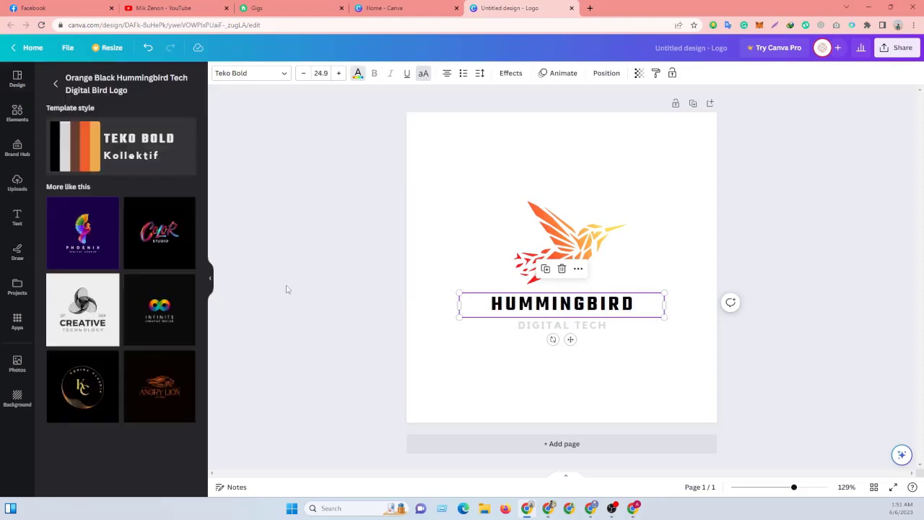
left_click(547, 326)
left_click(358, 73)
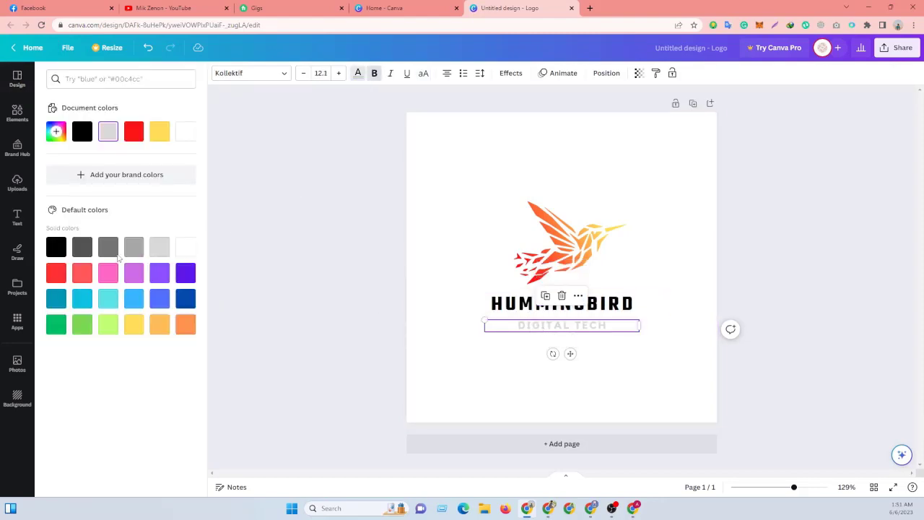
left_click(56, 248)
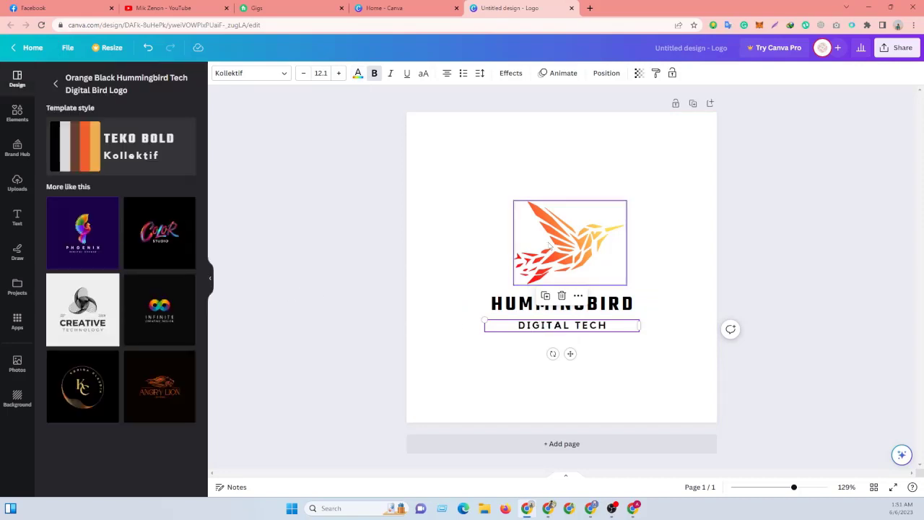
Step: Recolor the bird graphic's gradient, setting the head end to blue and the tail end to light purple
left_click(551, 246)
left_click(332, 222)
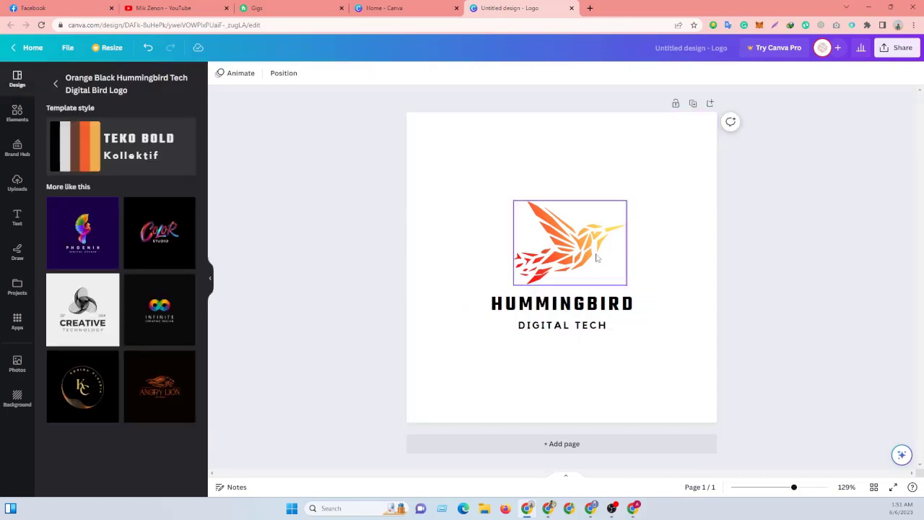
left_click(602, 257)
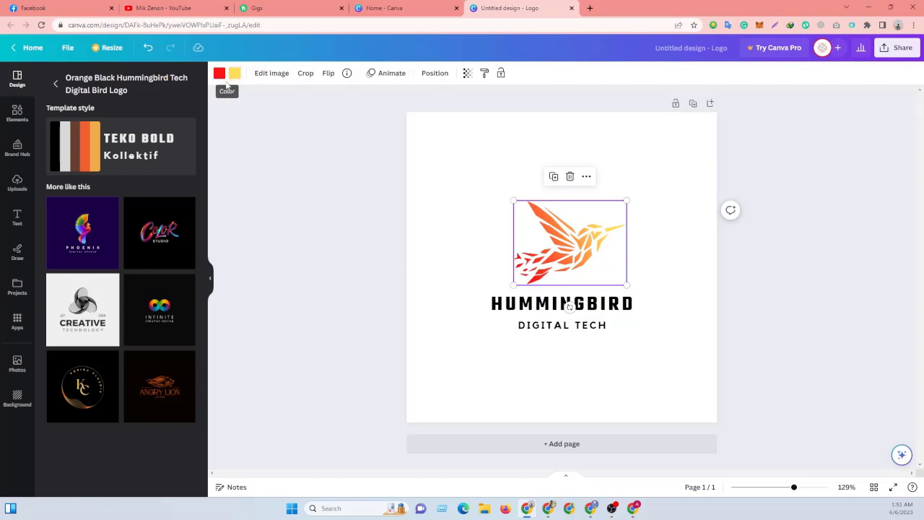
left_click(233, 75)
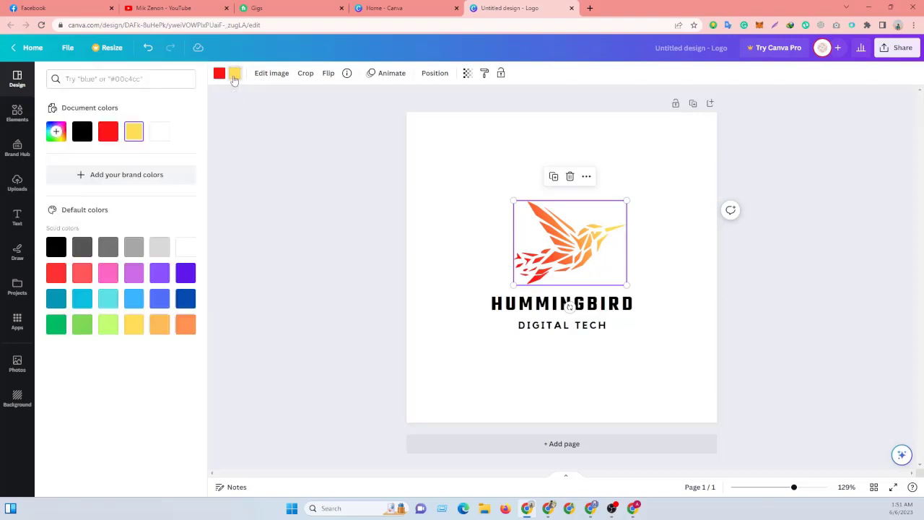
left_click(157, 304)
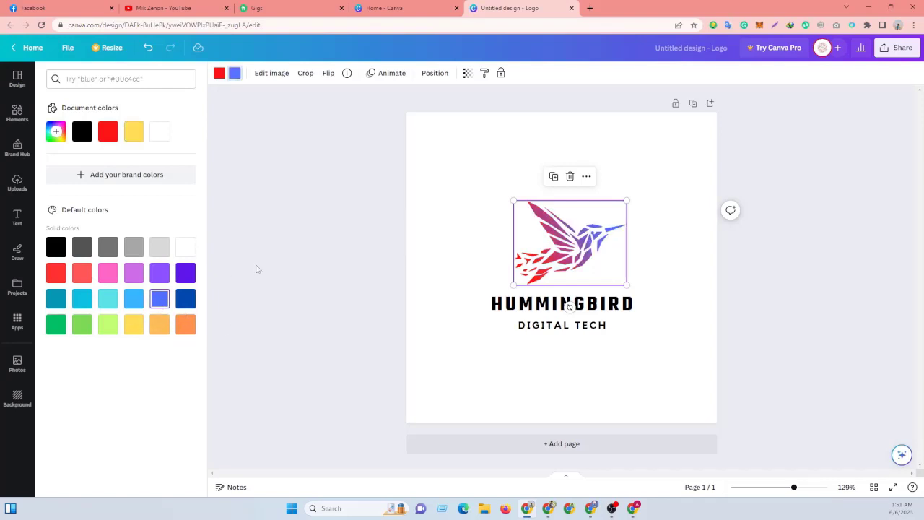
left_click(220, 74)
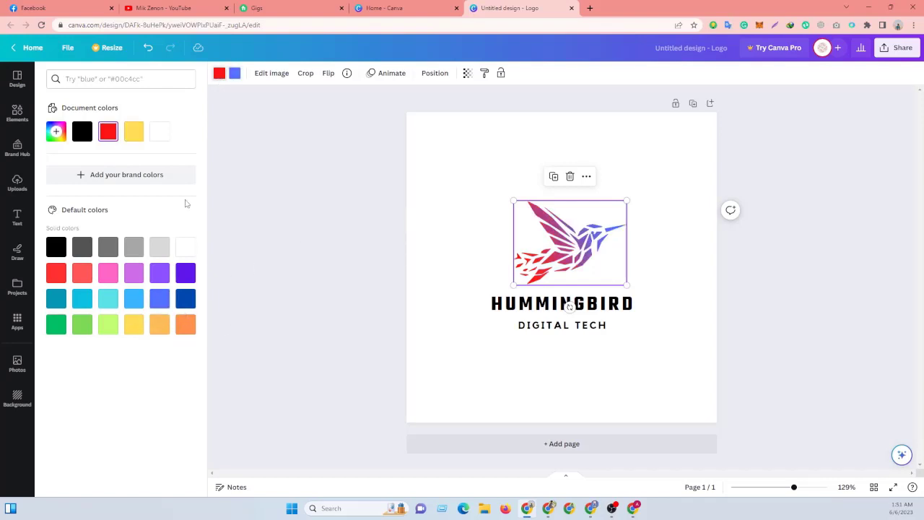
left_click(134, 274)
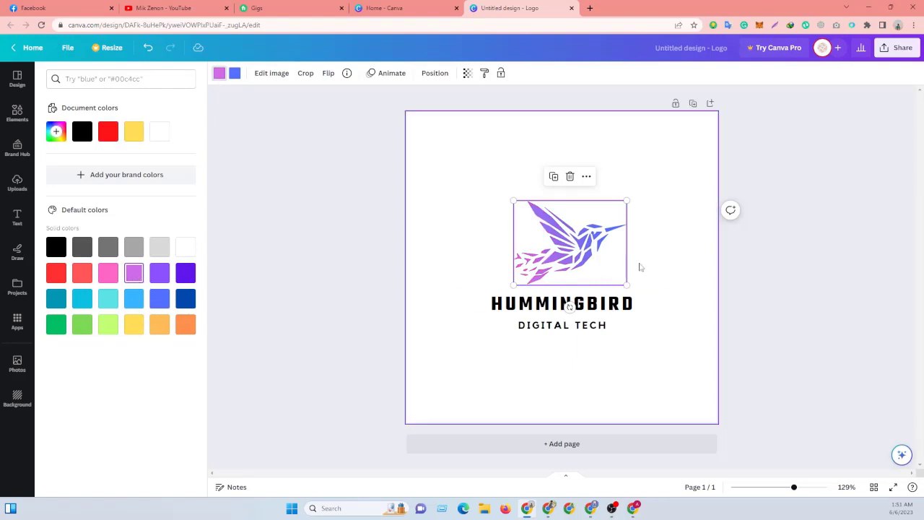
left_click(219, 74)
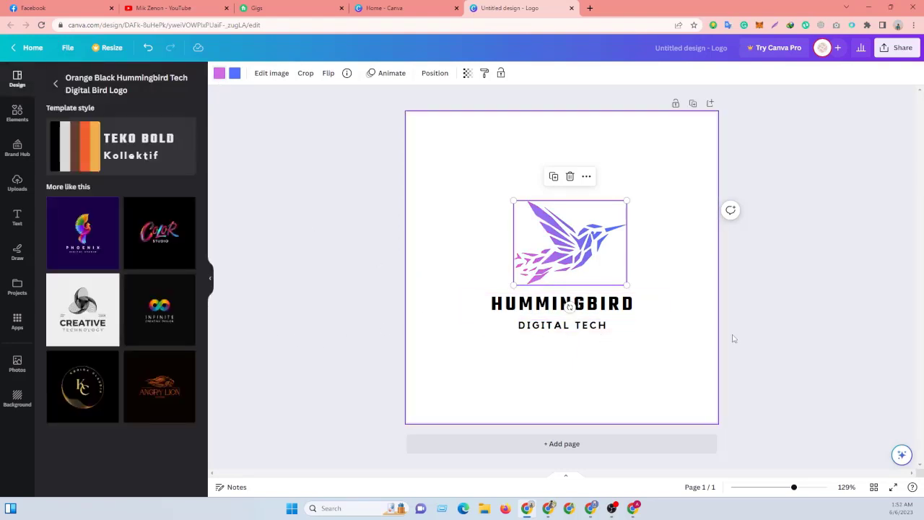
left_click(771, 318)
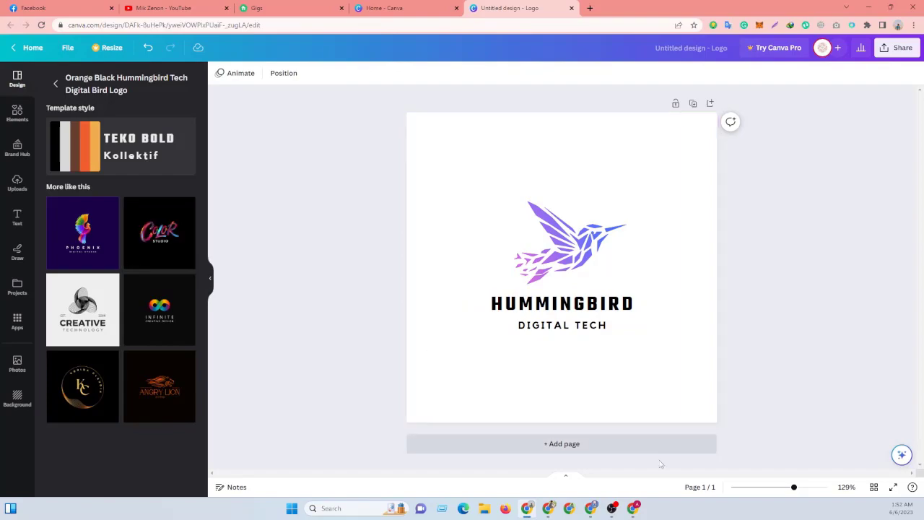
Step: Switch to YouTube Studio, copy the channel name ASMR Rifuu from the channel's basic info, and return to Canva
left_click(634, 508)
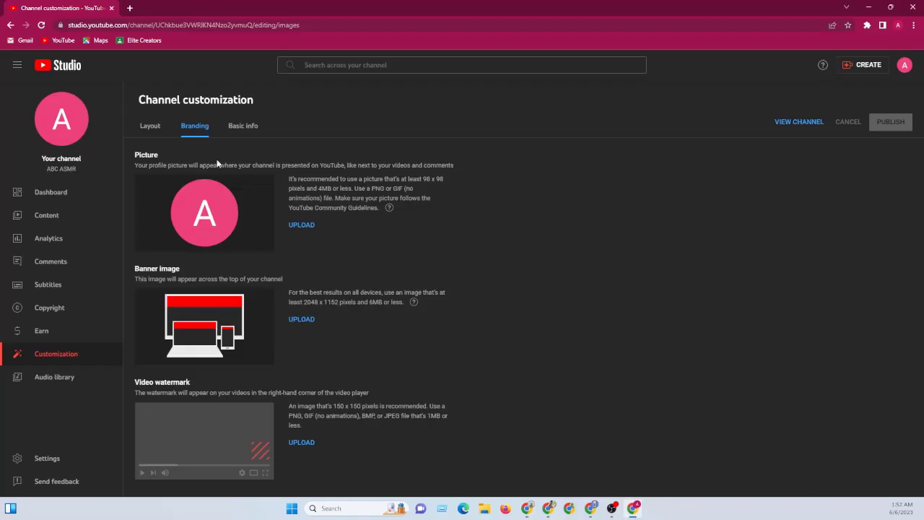
left_click(248, 137)
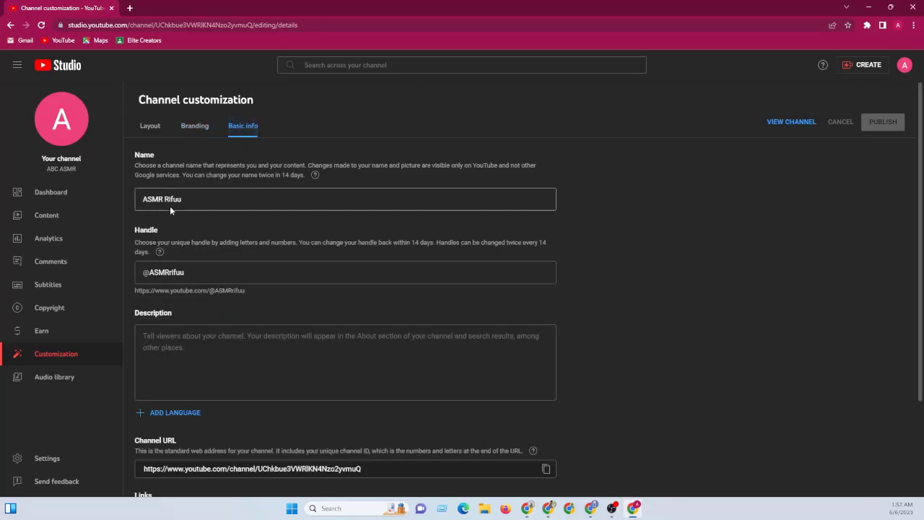
left_click(523, 509)
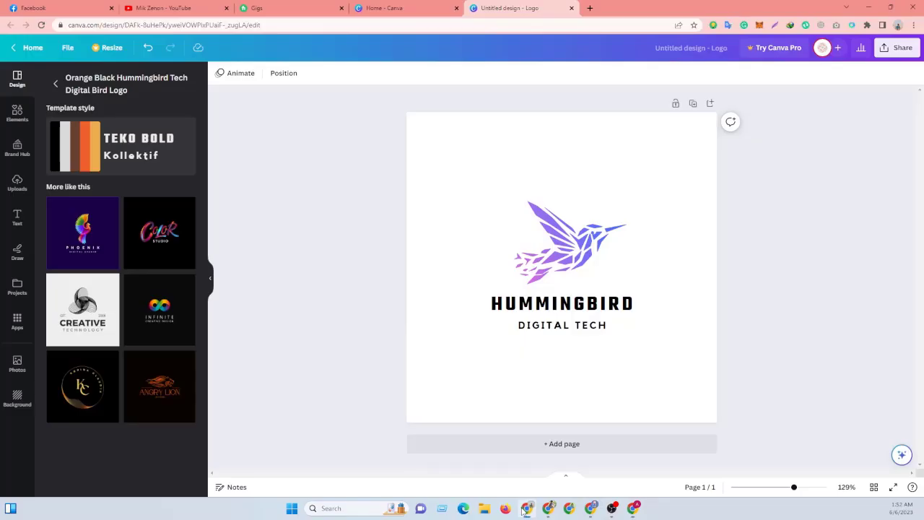
Step: Delete the DIGITAL TECH tagline and replace the HUMMINGBIRD text with the pasted channel name ASMR Rifuu
left_click(571, 326)
left_click(556, 299)
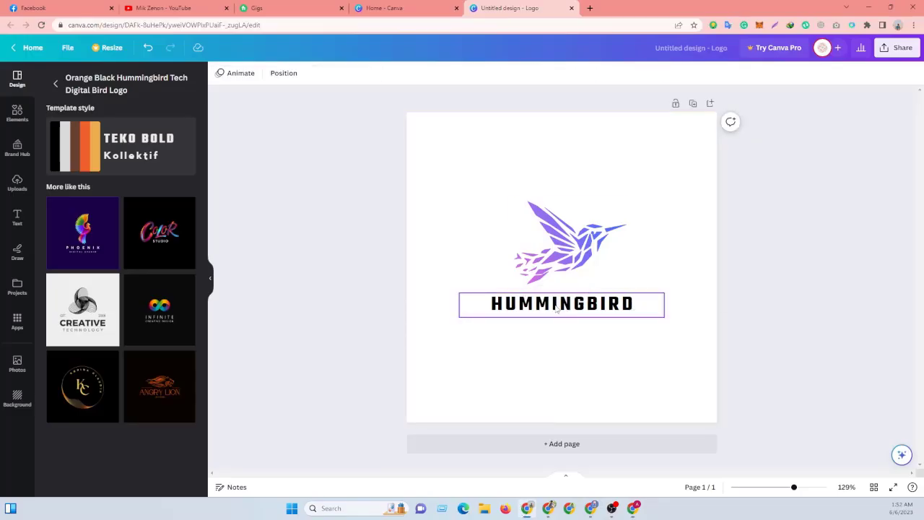
left_click(556, 309)
left_click(556, 305)
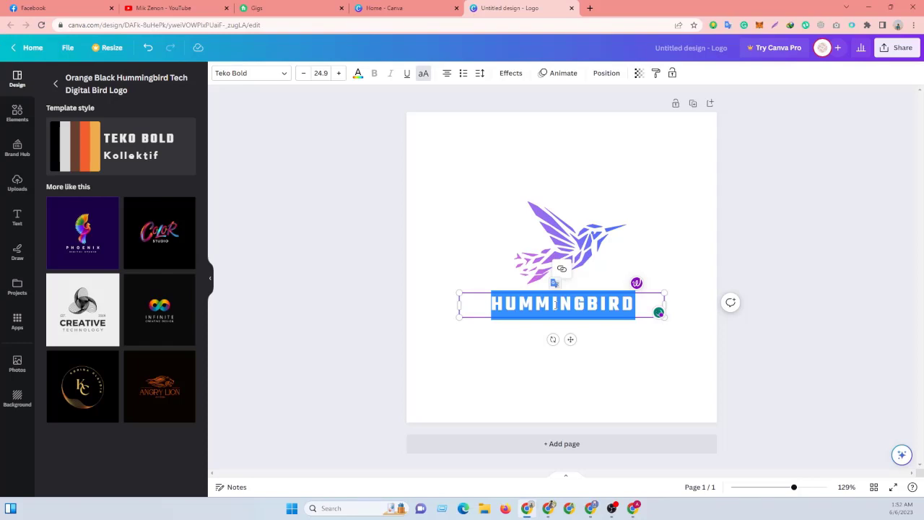
right_click(558, 305)
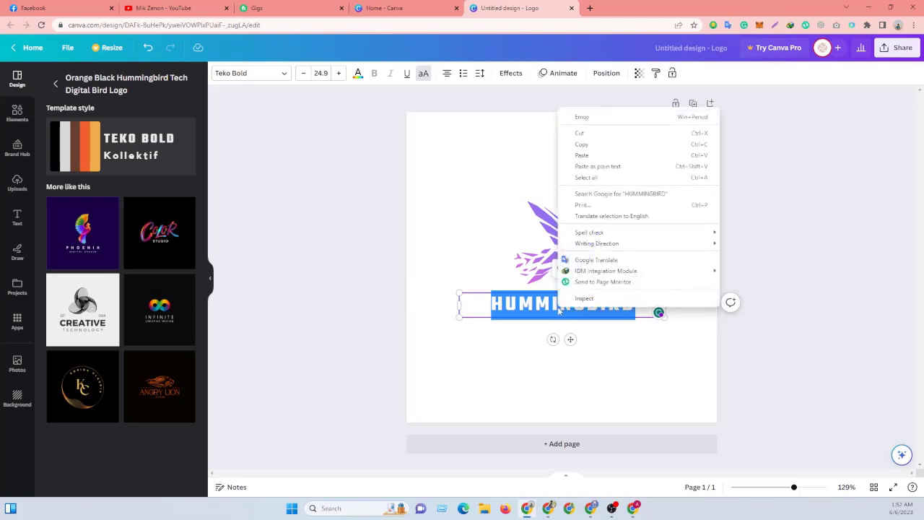
left_click(596, 157)
left_click(748, 276)
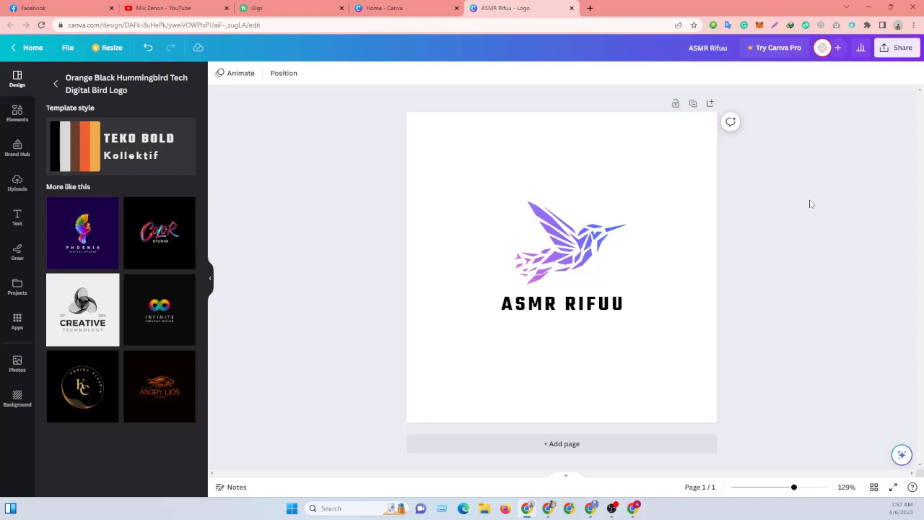
Step: Download the finished ASMR Rifuu logo as a JPG file
left_click(899, 48)
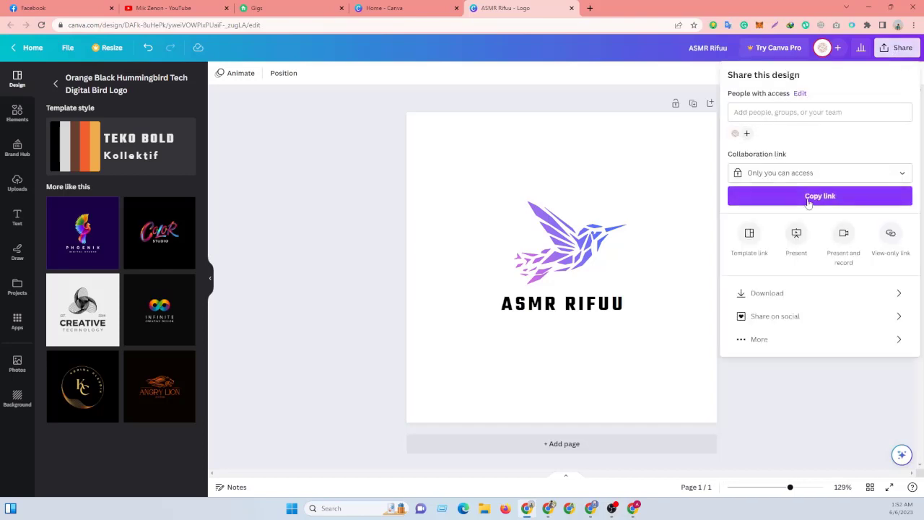
left_click(804, 294)
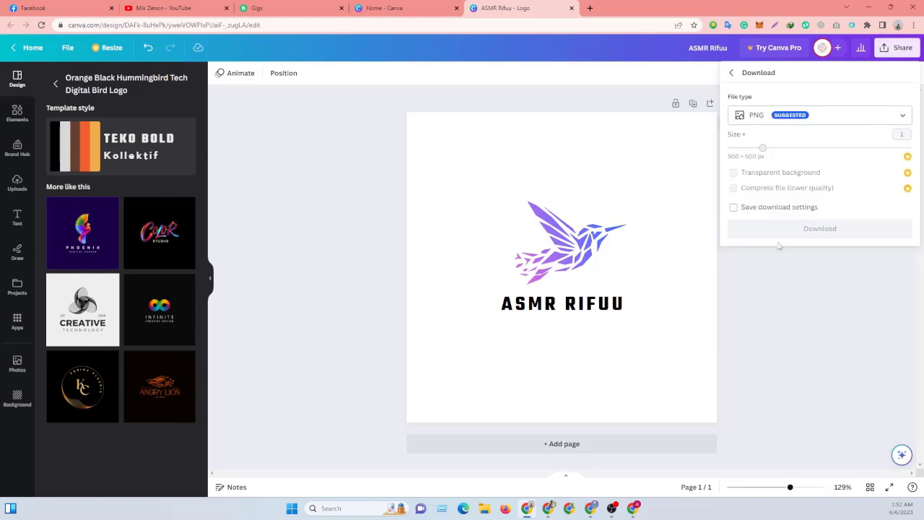
left_click(834, 116)
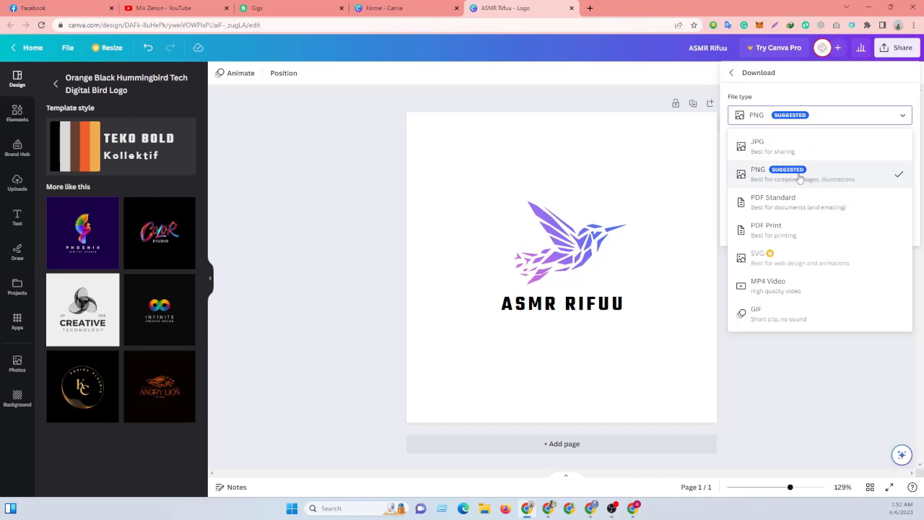
left_click(768, 150)
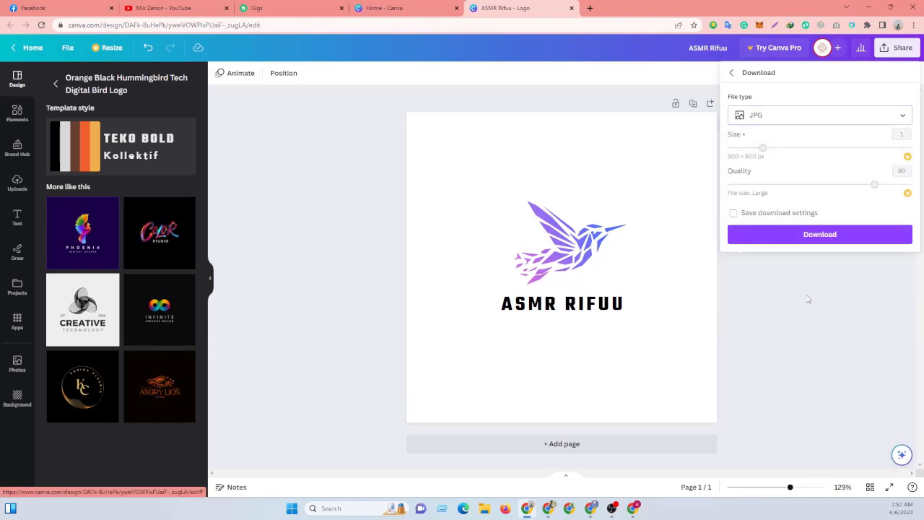
left_click(807, 237)
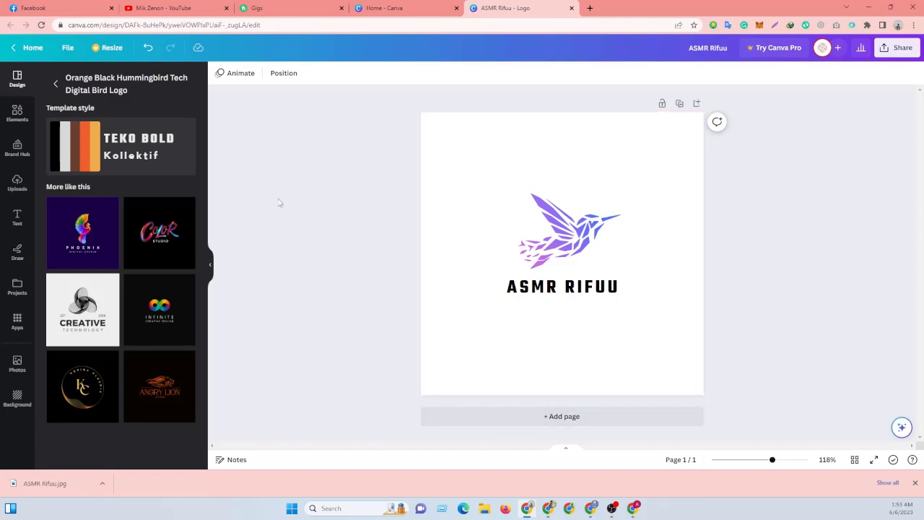
Step: Create a new YouTube Banner design from the Canva home page and apply the dark blue THE NEWS template
left_click(416, 10)
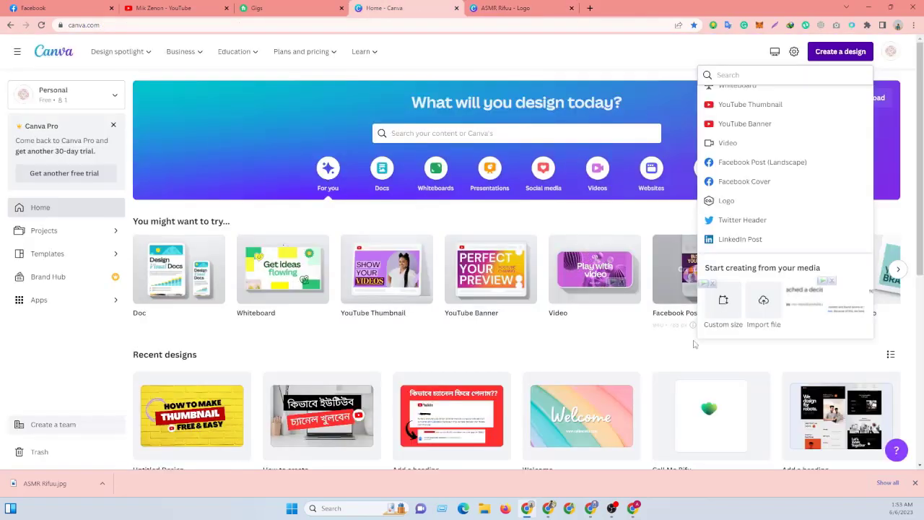
left_click(555, 62)
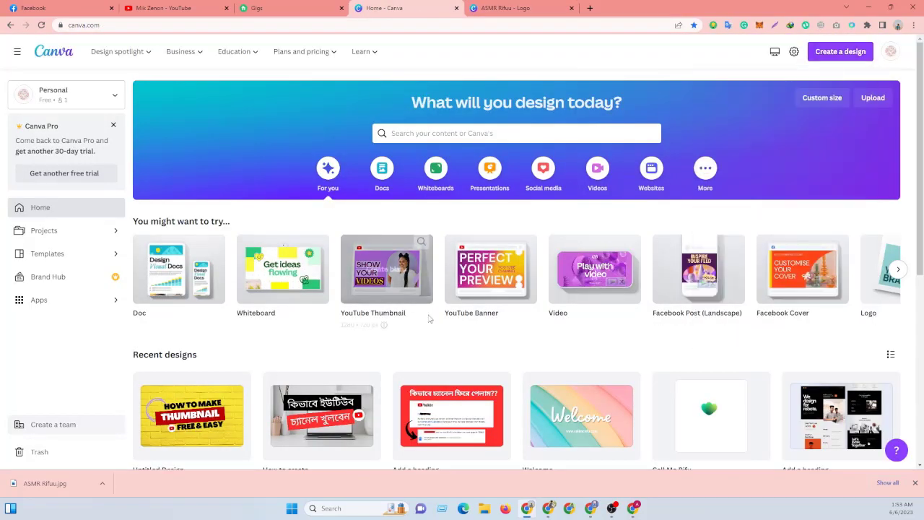
left_click(840, 54)
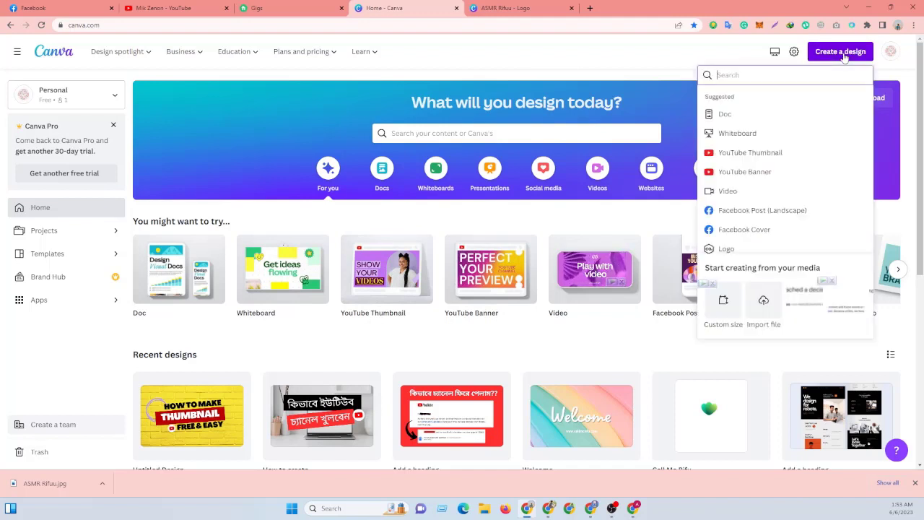
left_click(754, 173)
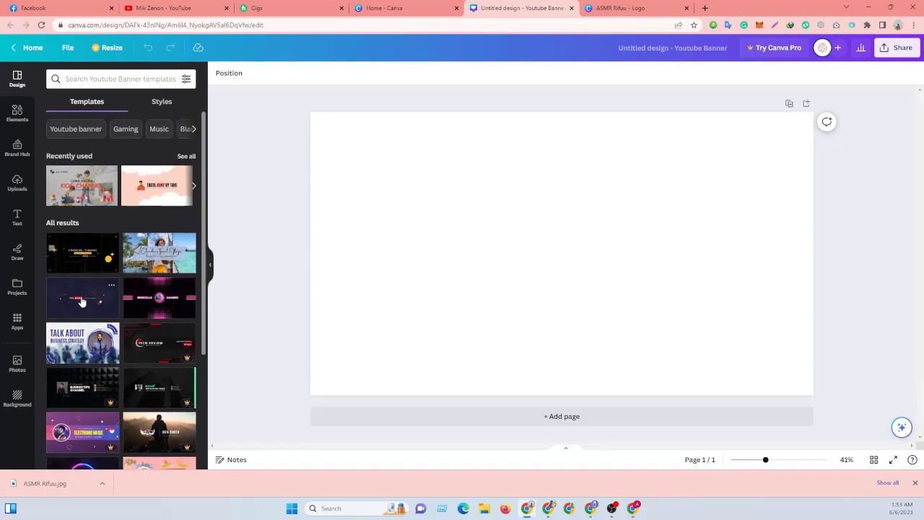
left_click(81, 301)
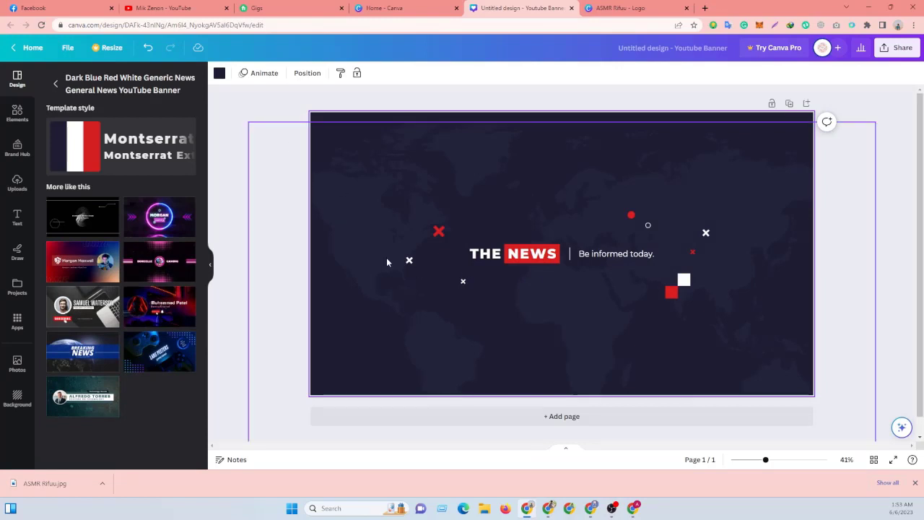
Step: Change the banner text to ASMR, with RIFU in the red box replacing the Be informed today tagline
left_click(421, 274)
left_click(483, 255)
left_click(437, 232)
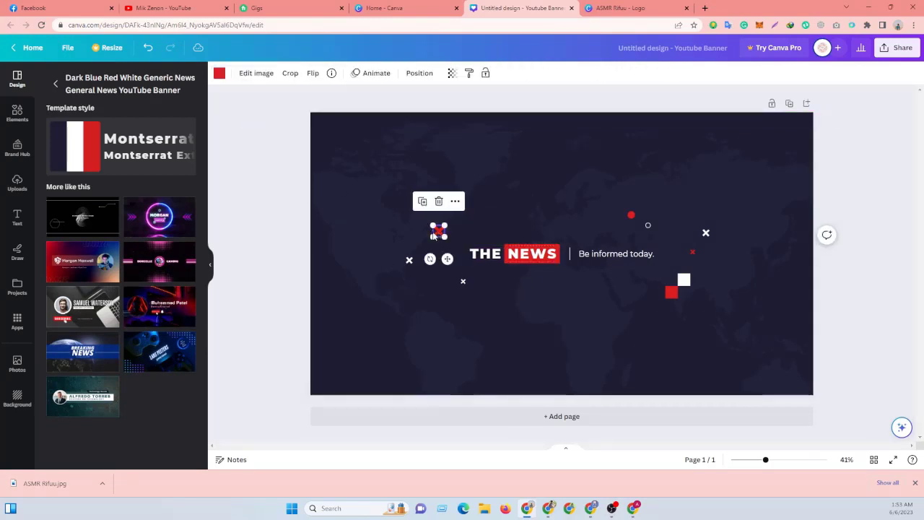
left_click(271, 136)
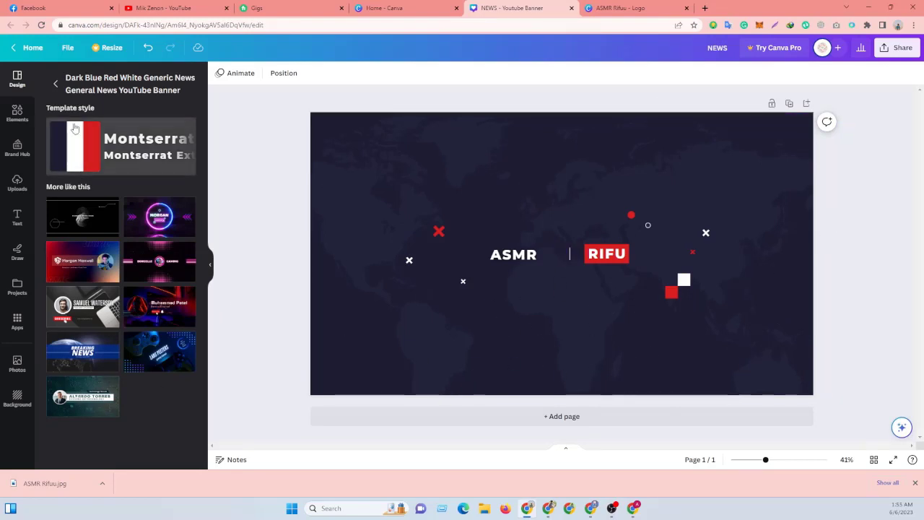
left_click(59, 84)
scroll(101, 317, "down", 10)
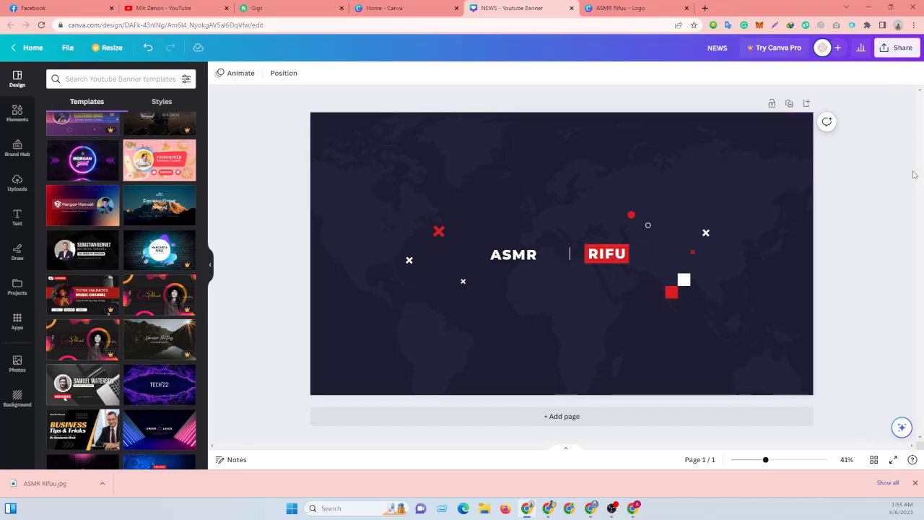
Step: Download the ASMR RIFU banner as a JPG file
left_click(899, 48)
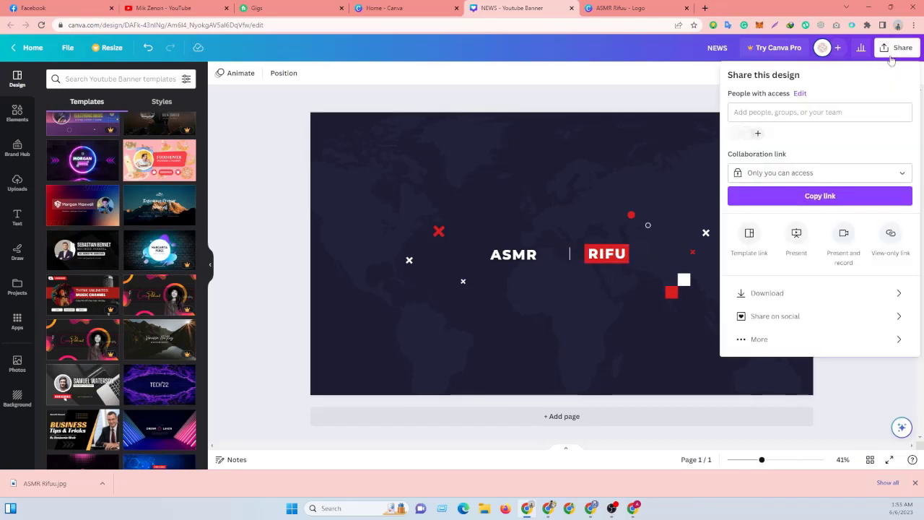
left_click(800, 295)
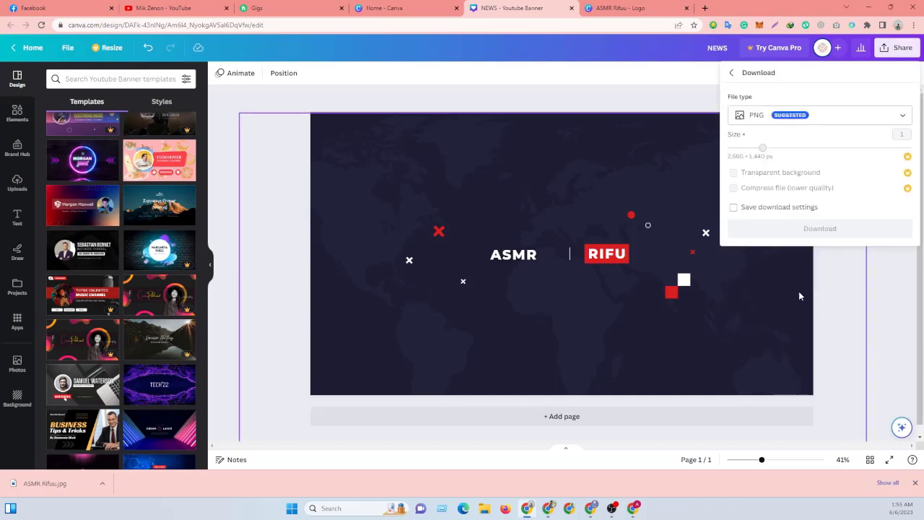
left_click(827, 117)
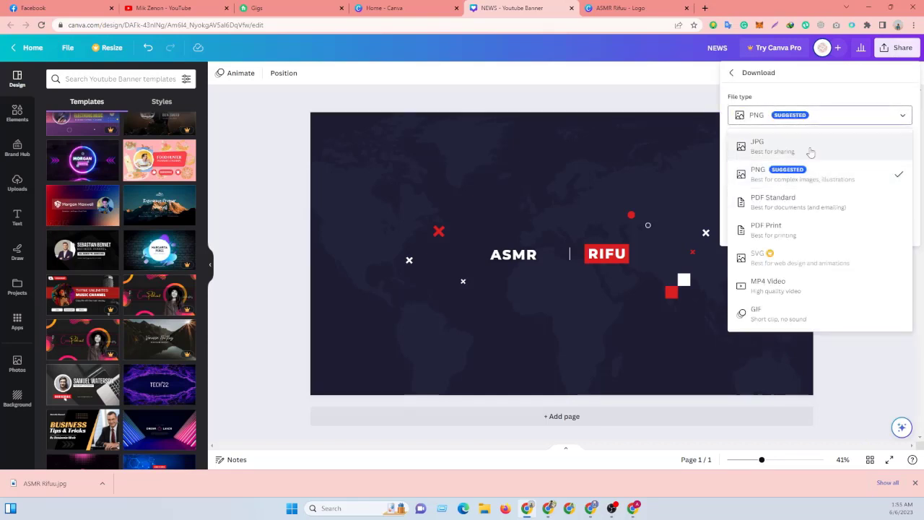
left_click(769, 150)
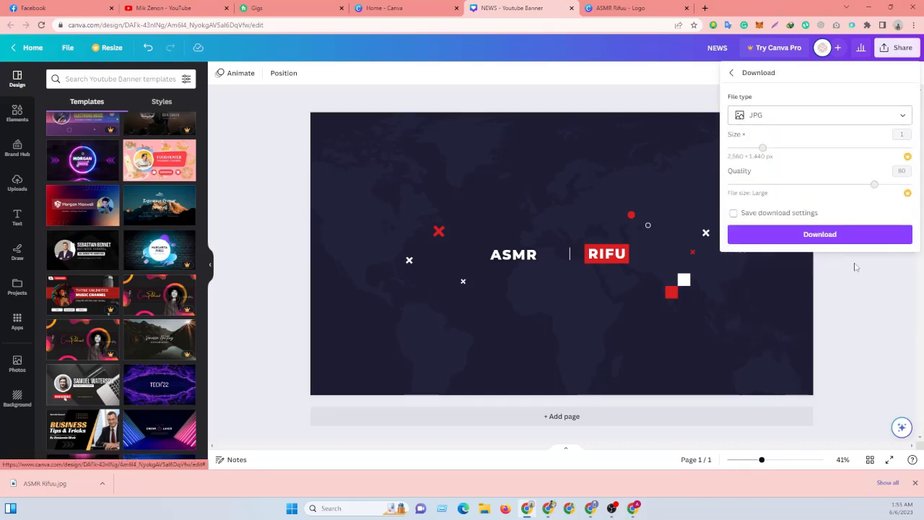
left_click(819, 235)
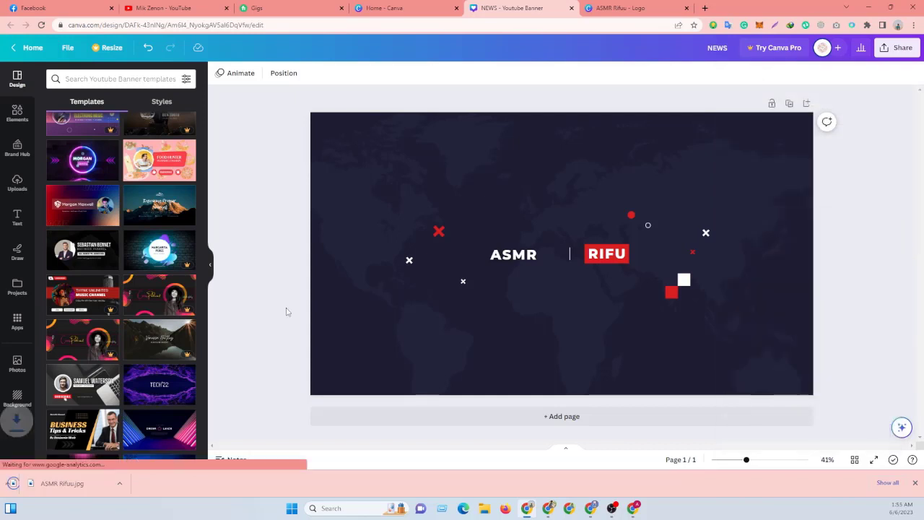
Step: Switch to YouTube Studio's branding settings and upload the ASMR Rifuu logo as the channel picture, keeping the full-image crop
left_click(637, 509)
left_click(193, 126)
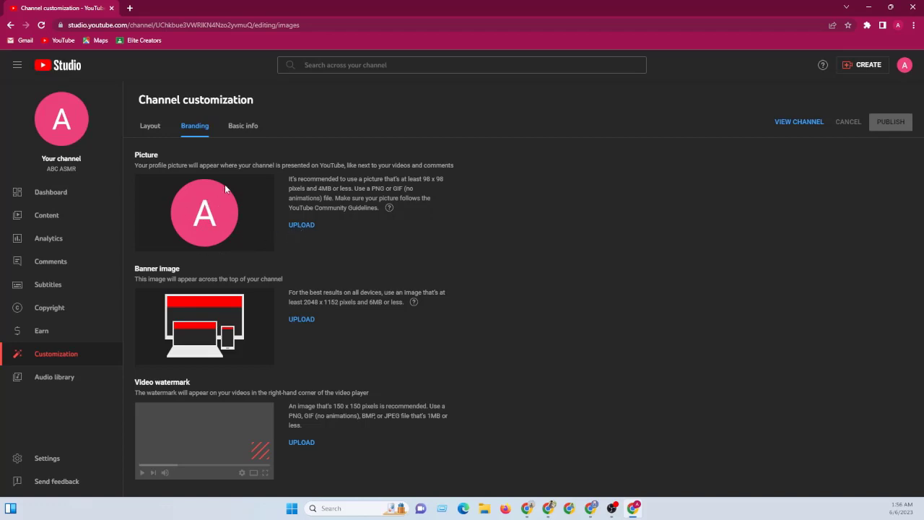
left_click(301, 225)
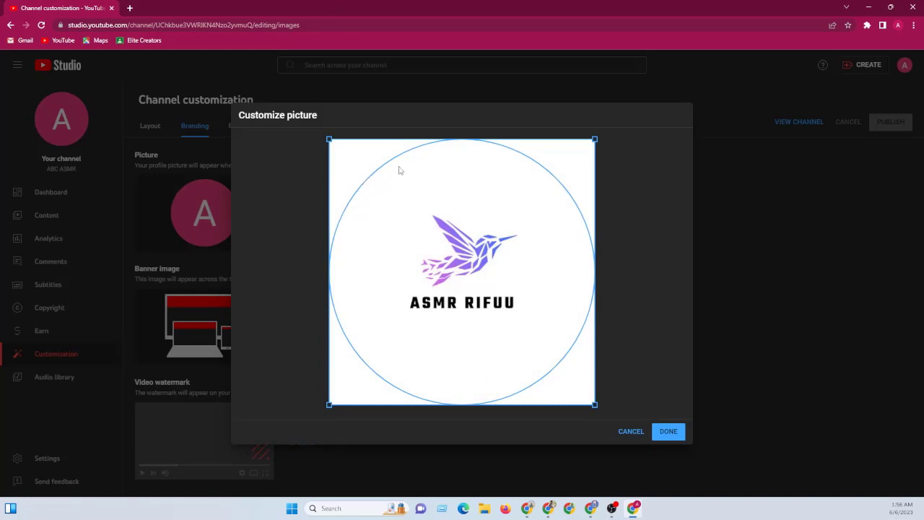
left_click(670, 433)
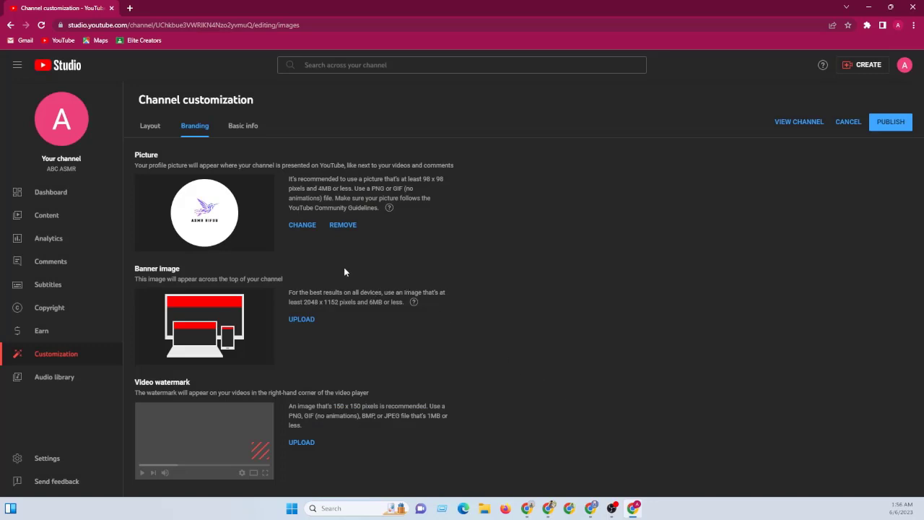
Step: Upload the NEWS image from Downloads as the channel banner with its suggested crop and publish the branding changes
left_click(302, 320)
left_click(126, 115)
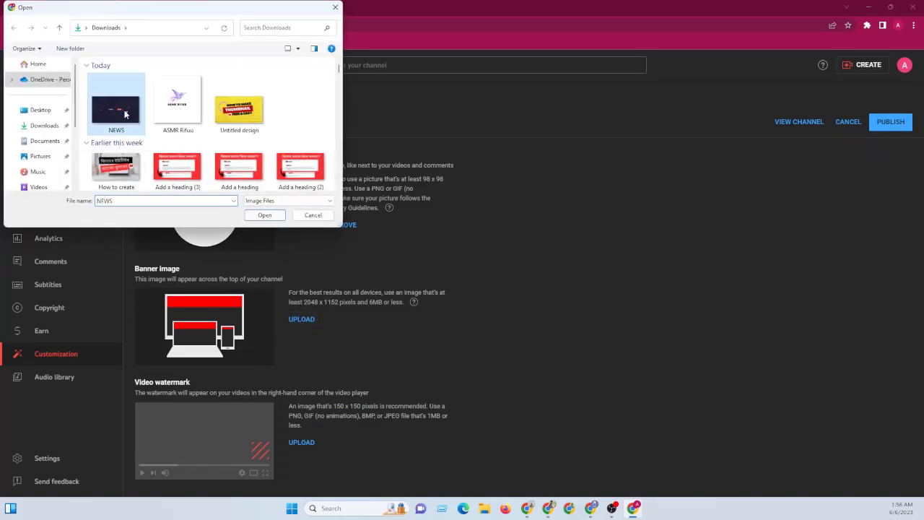
left_click(278, 216)
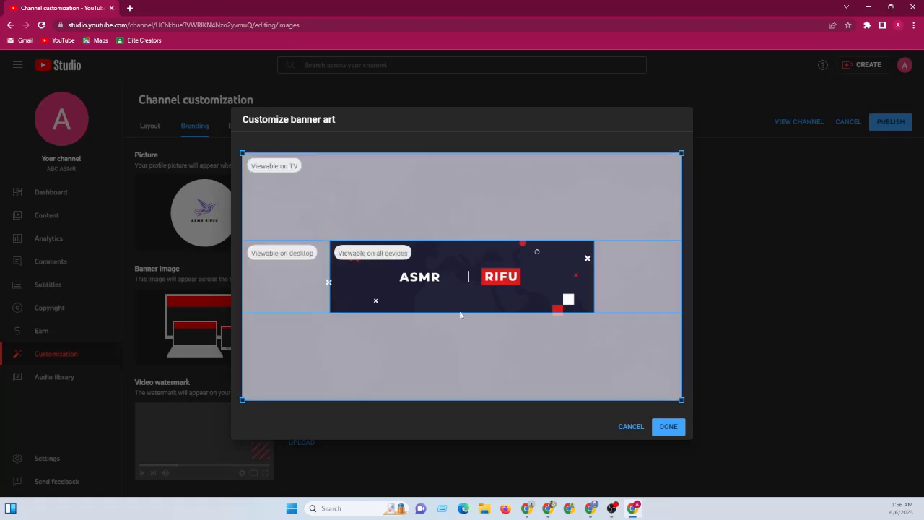
left_click(669, 428)
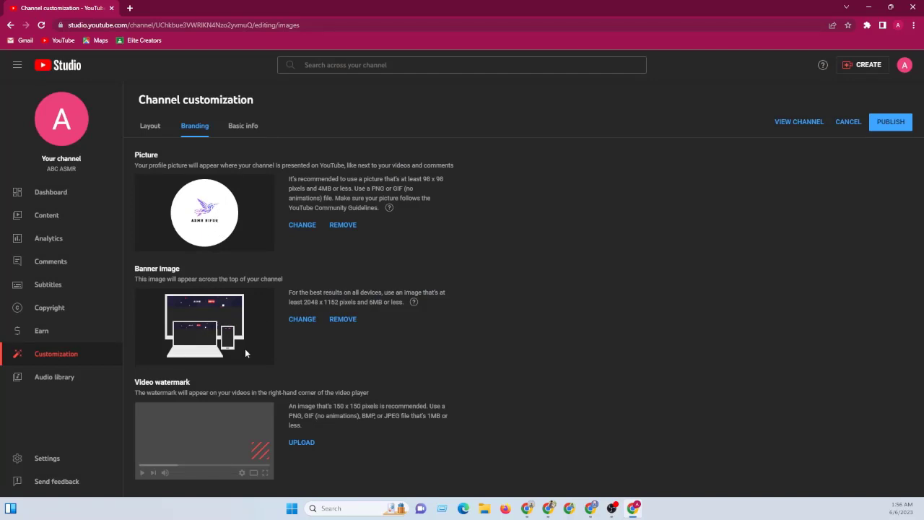
left_click(892, 125)
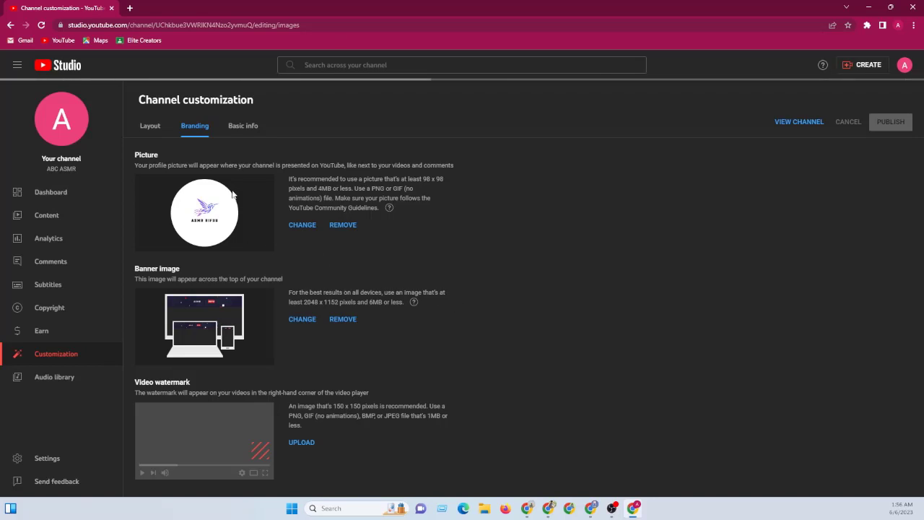
Step: Open the channel's YouTube page in a new tab, check its banner, picture and name, and return to YouTube Studio
left_click(130, 9)
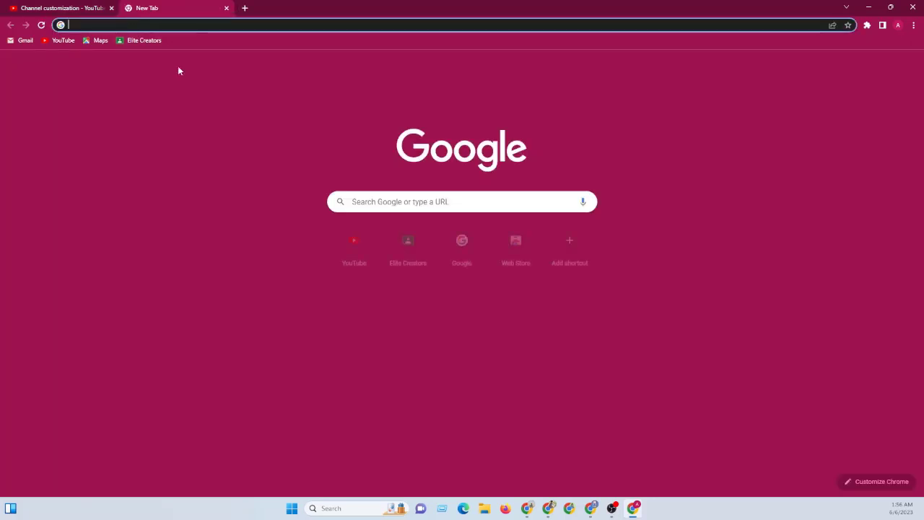
left_click(341, 250)
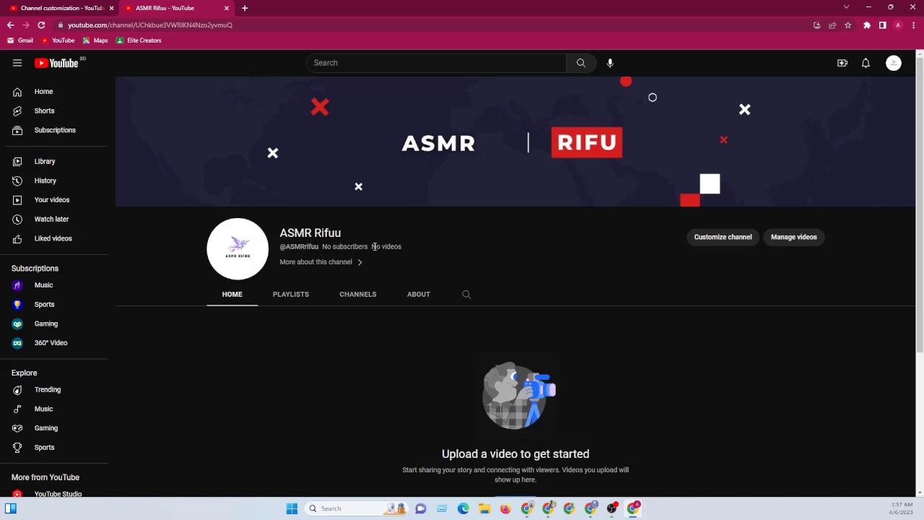
left_click_drag(351, 237, 282, 231)
left_click(405, 250)
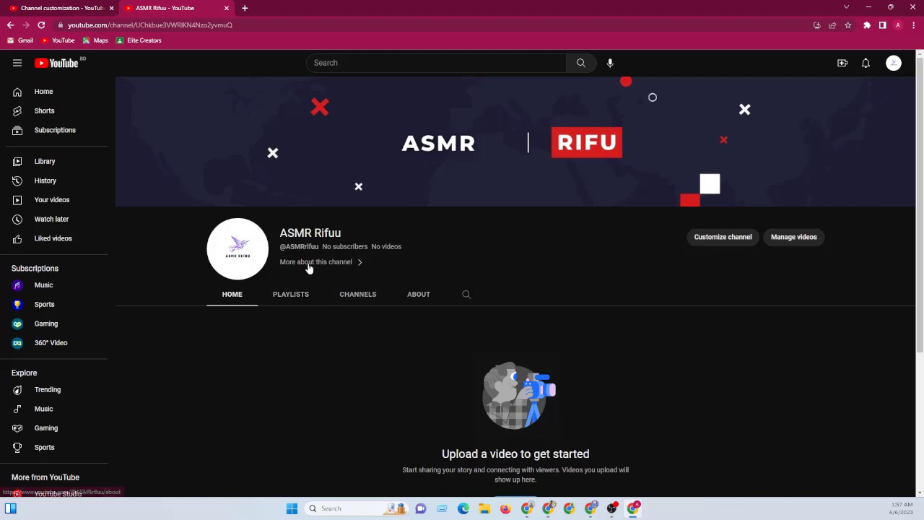
left_click(85, 12)
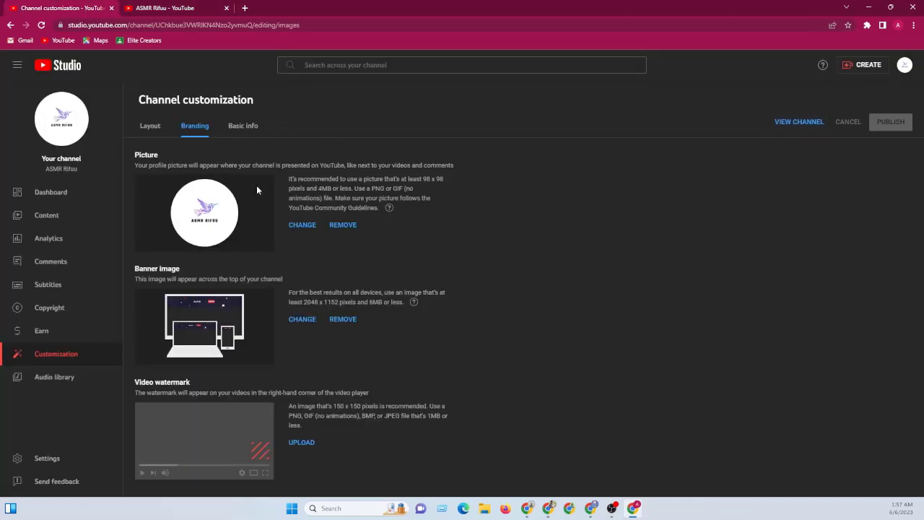